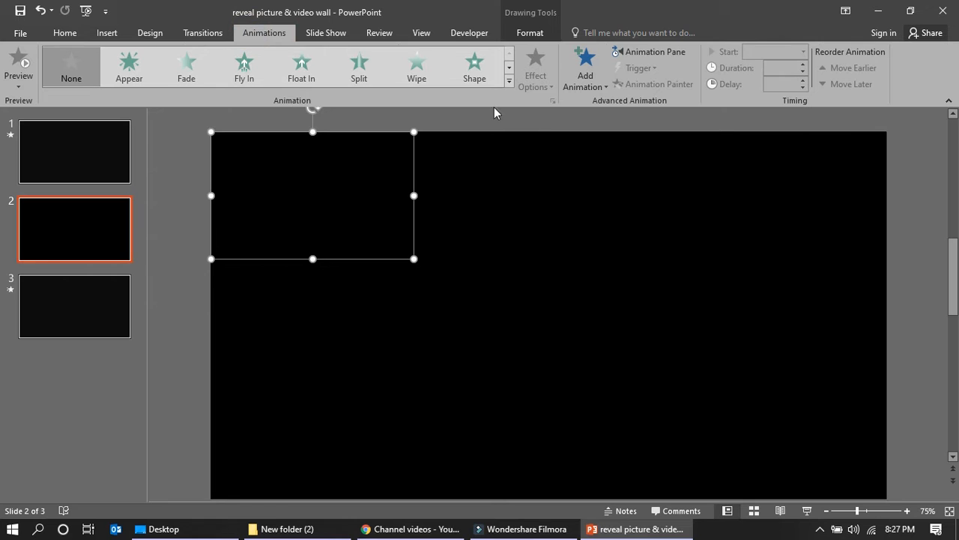
Apply the Fade exit animation to the upper-left rectangle, show the Animation Pane and start the effect With Previous.
{"action": "left_click", "coordinate": [509, 80]}
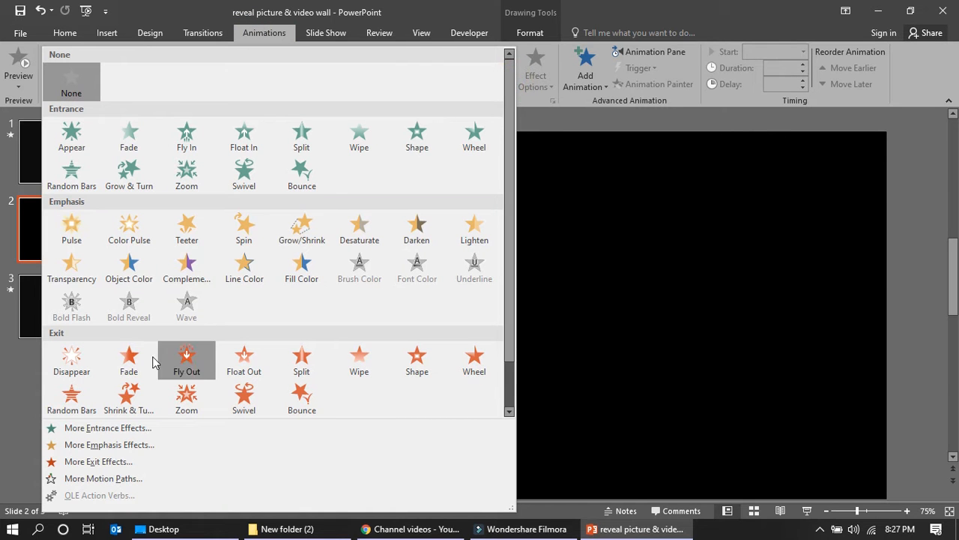
{"action": "left_click", "coordinate": [129, 358]}
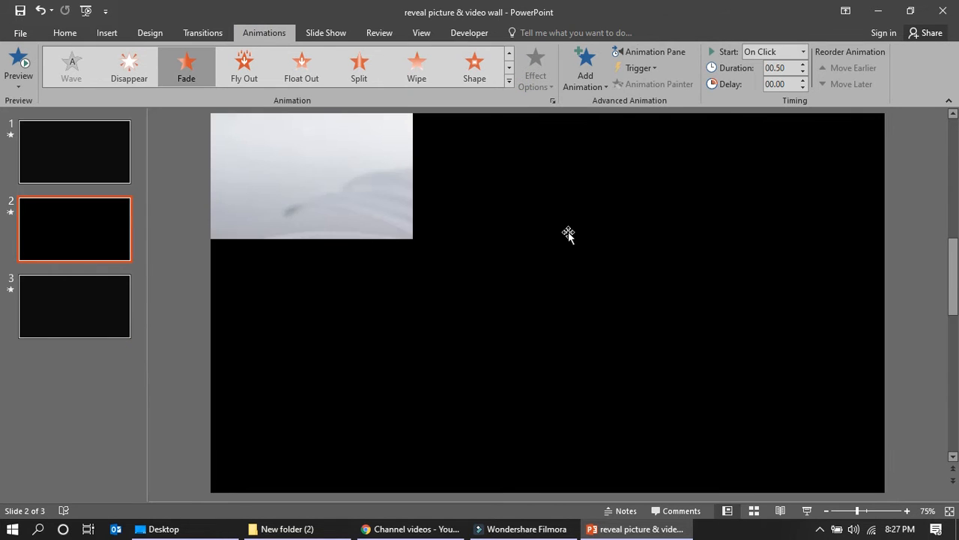
{"action": "left_click", "coordinate": [651, 51]}
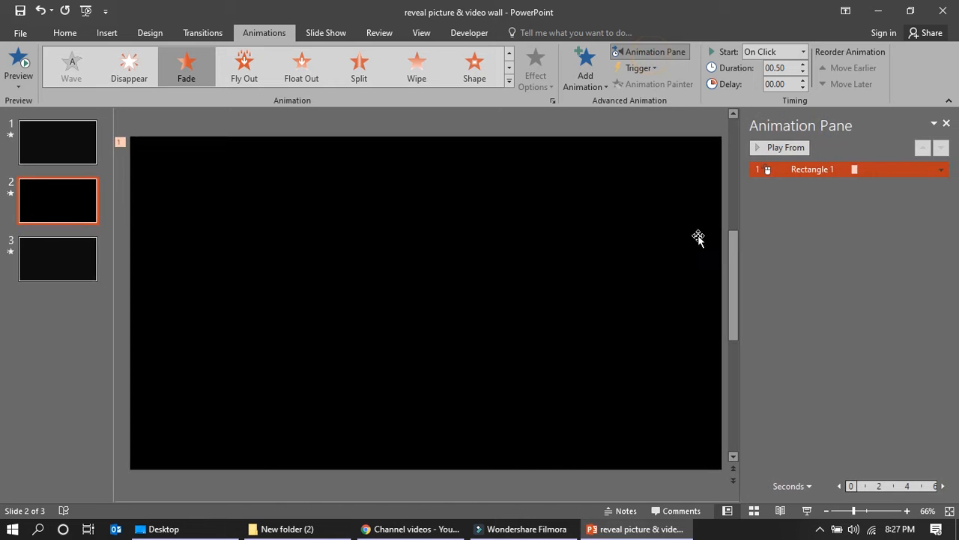
{"action": "left_click", "coordinate": [801, 52]}
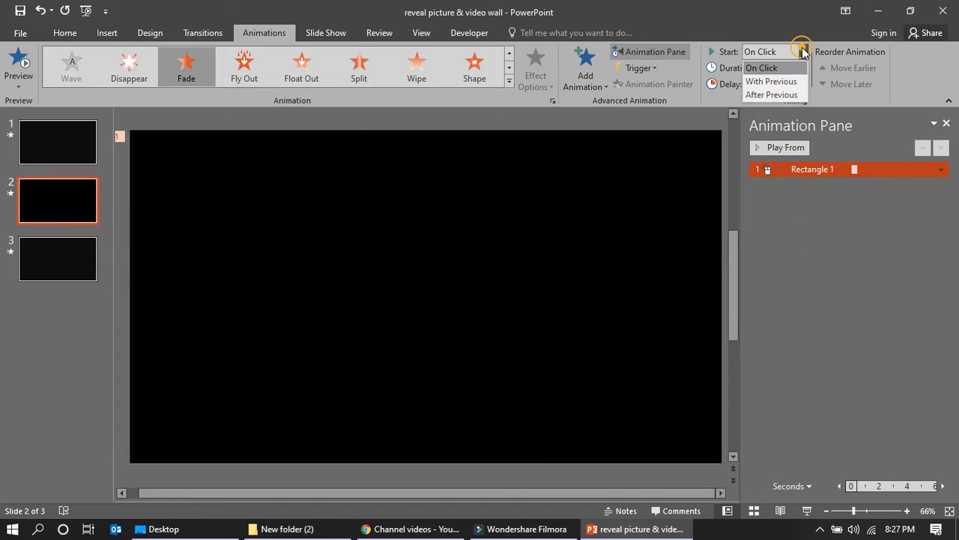
{"action": "left_click", "coordinate": [772, 81]}
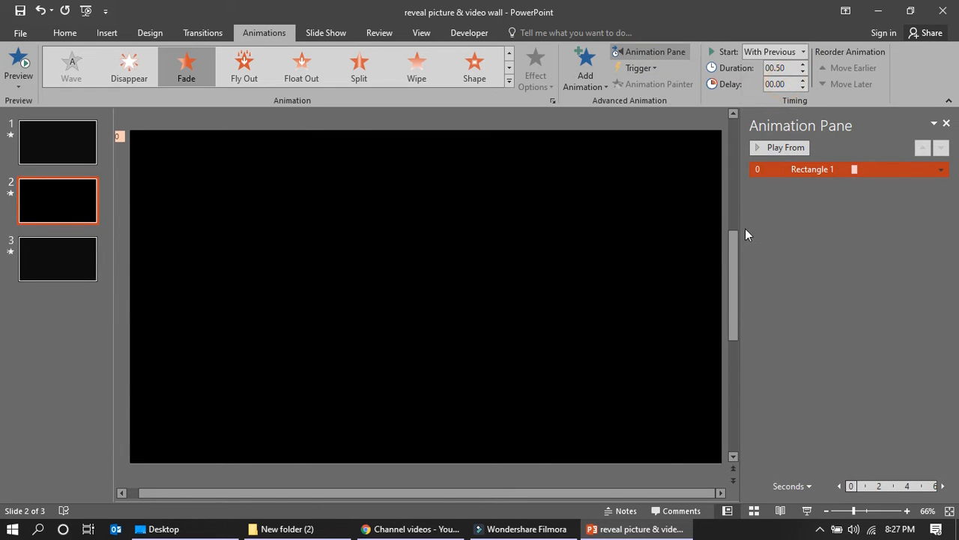
Apply the Fade exit animation to the middle rectangle of the upper row and start it With Previous.
{"action": "left_click", "coordinate": [393, 188]}
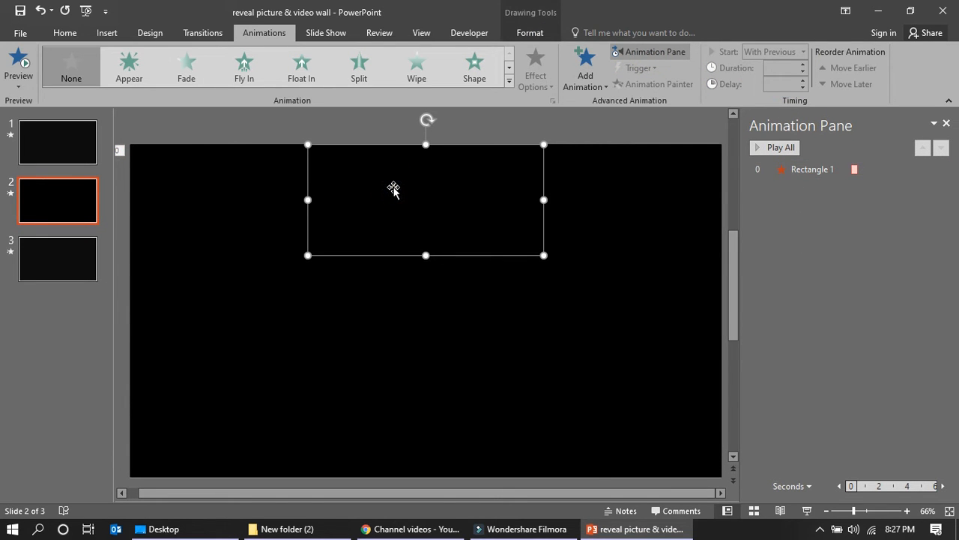
{"action": "left_click", "coordinate": [509, 86]}
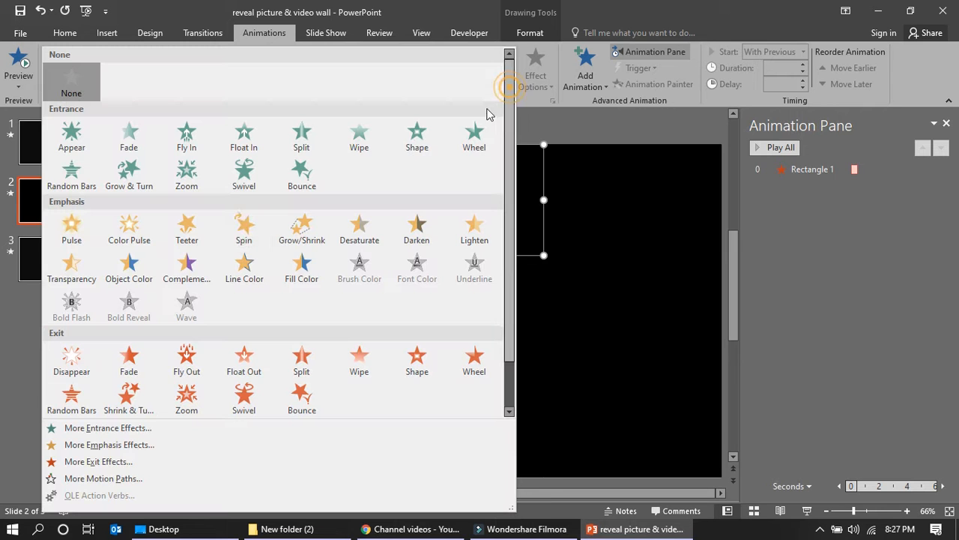
{"action": "left_click", "coordinate": [135, 351]}
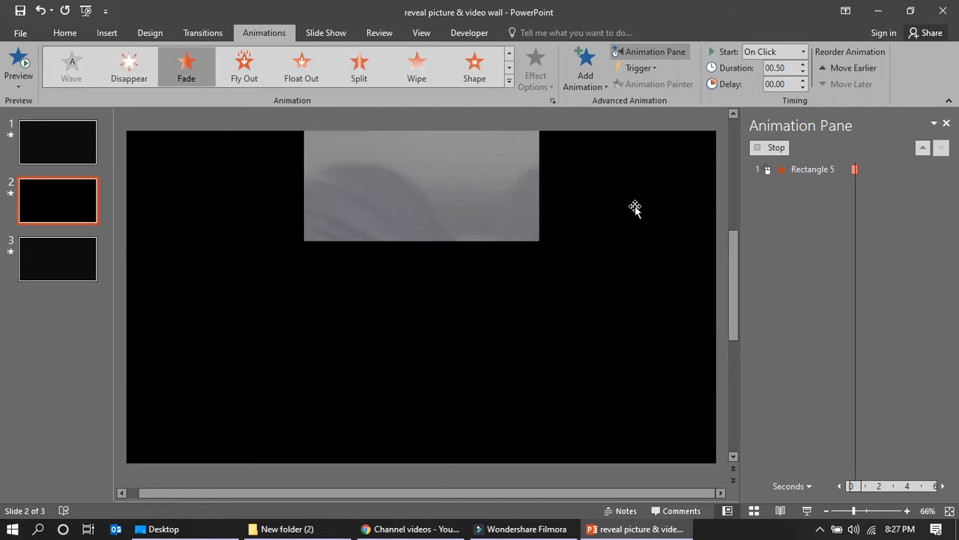
{"action": "left_click", "coordinate": [804, 51]}
{"action": "left_click", "coordinate": [804, 52]}
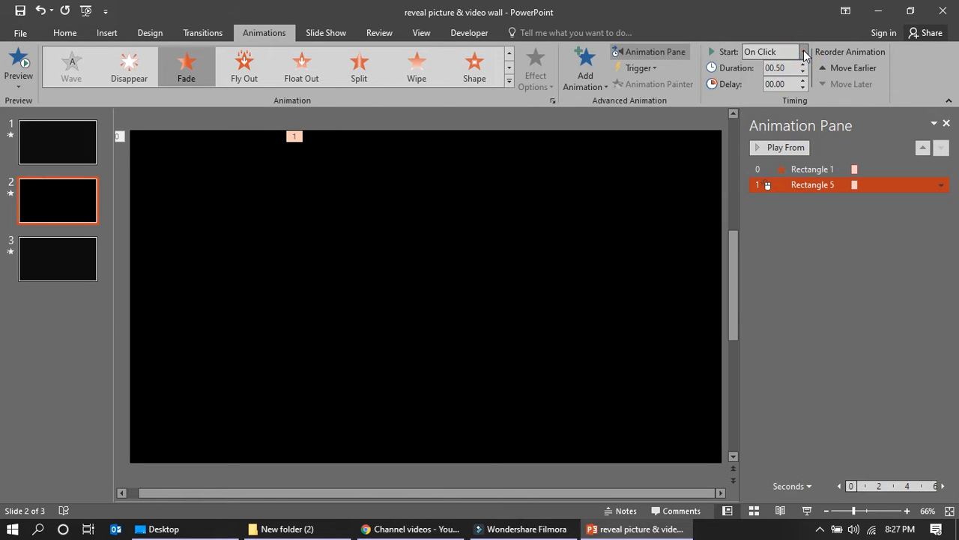
{"action": "left_click", "coordinate": [803, 51]}
{"action": "left_click", "coordinate": [792, 83]}
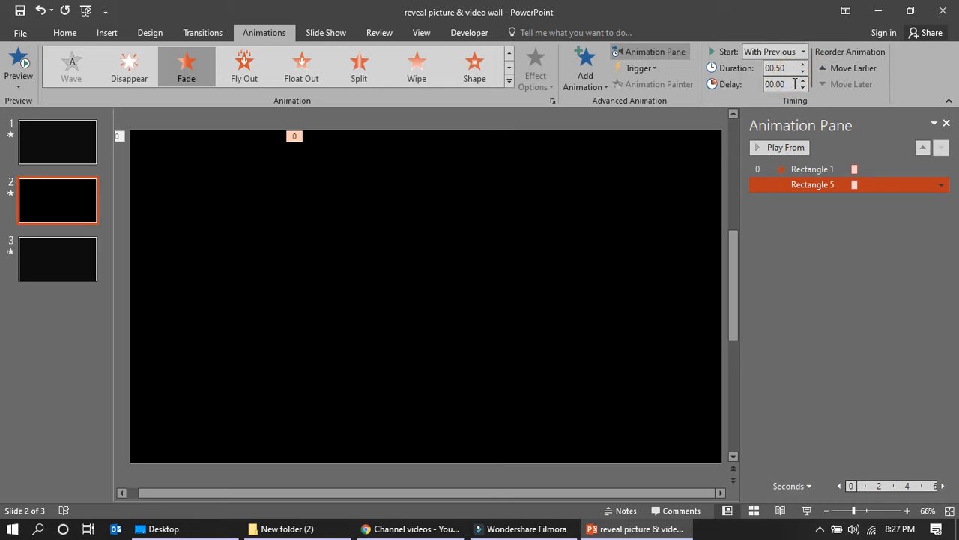
Add a slight delay to the Fade exit of Rectangle 5.
{"action": "left_click", "coordinate": [781, 84]}
{"action": "left_click", "coordinate": [790, 84]}
{"action": "left_click", "coordinate": [851, 343]}
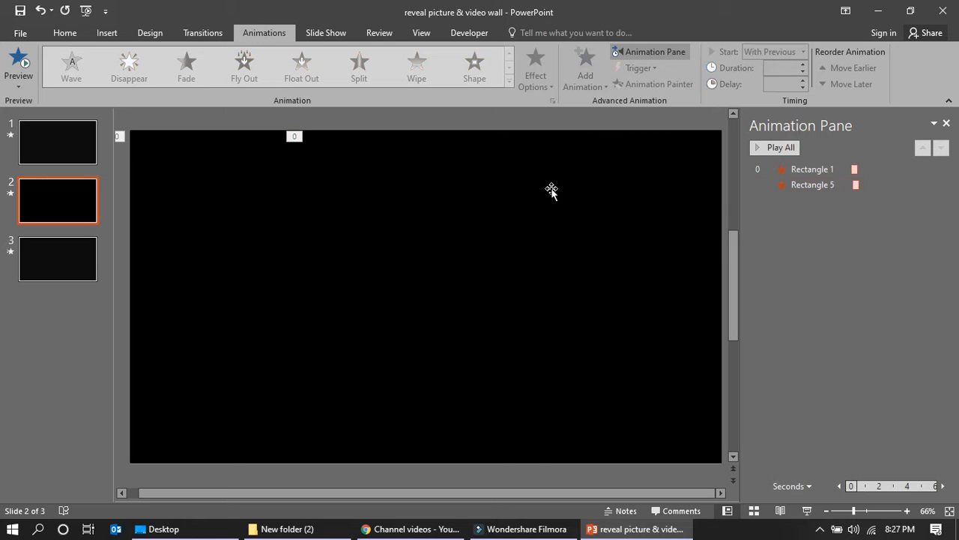
Apply the Fade exit animation to the upper-right rectangle and start it With Previous.
{"action": "left_click", "coordinate": [659, 196]}
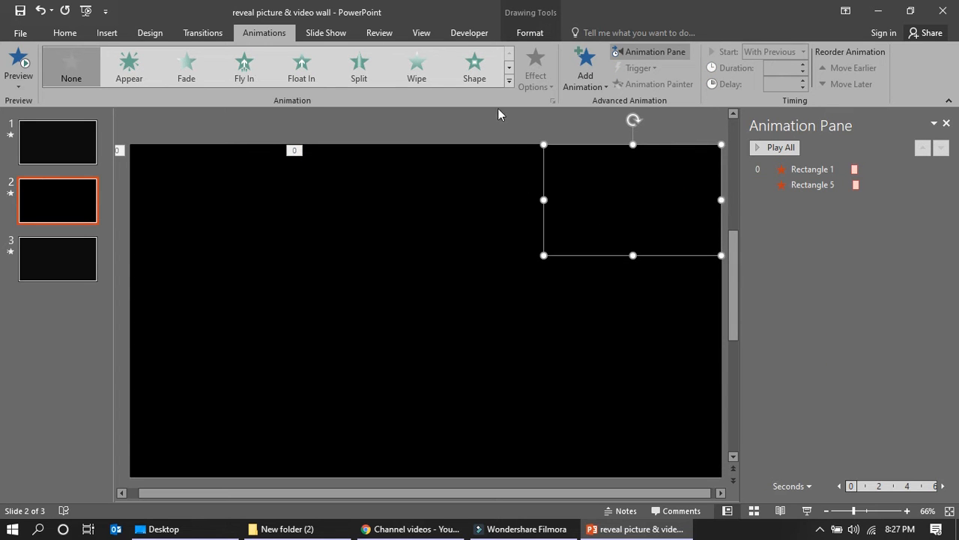
{"action": "left_click", "coordinate": [509, 86]}
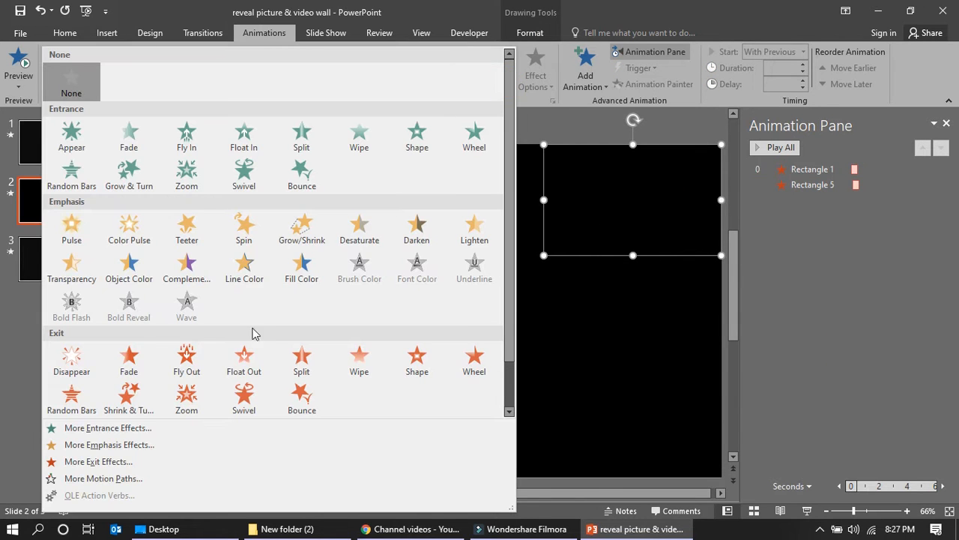
{"action": "left_click", "coordinate": [137, 373]}
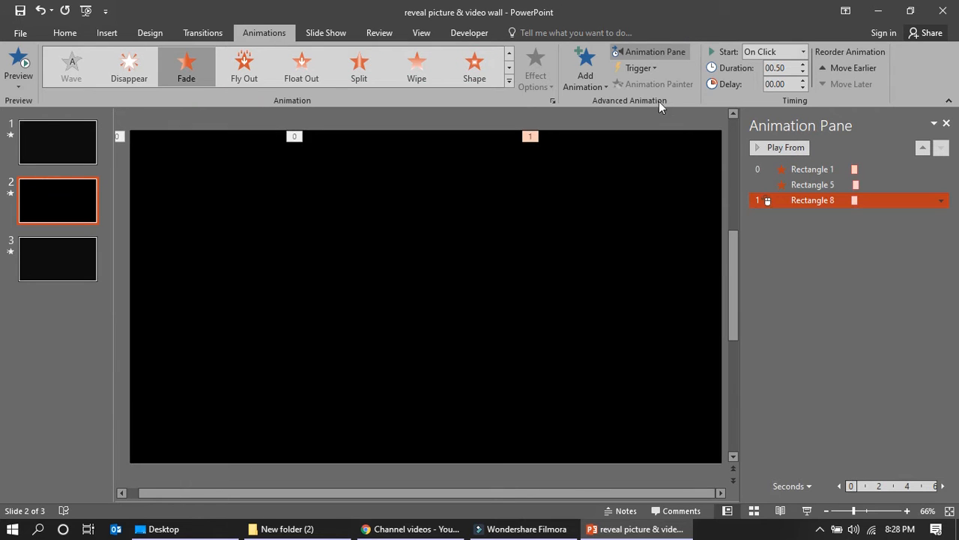
{"action": "left_click", "coordinate": [803, 52]}
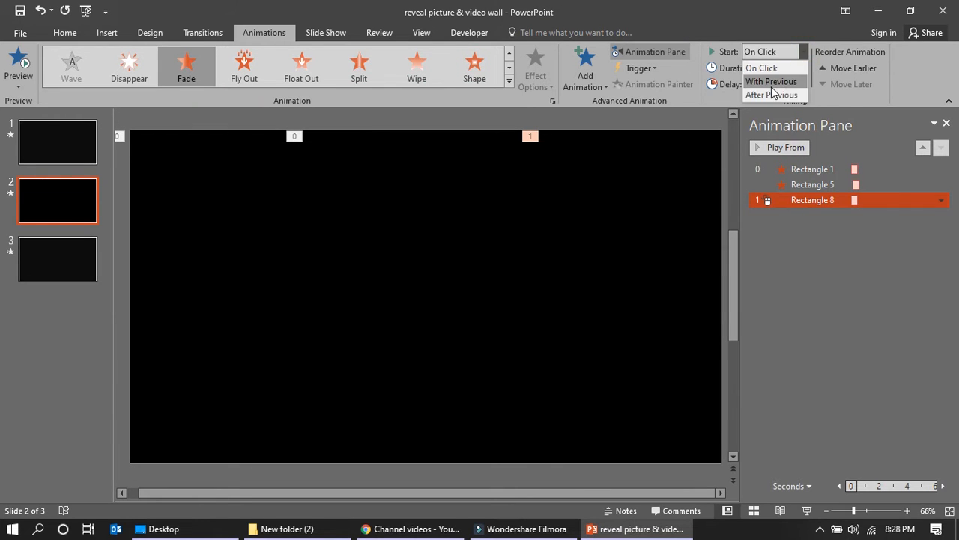
{"action": "left_click", "coordinate": [771, 84]}
{"action": "double_click", "coordinate": [791, 86]}
{"action": "type", "text": "20"}
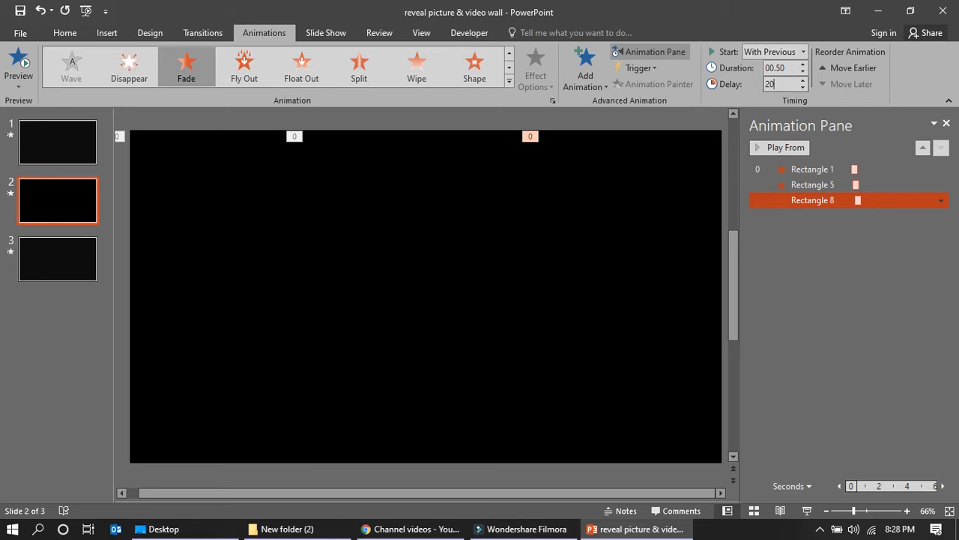
{"action": "key", "text": "Return"}
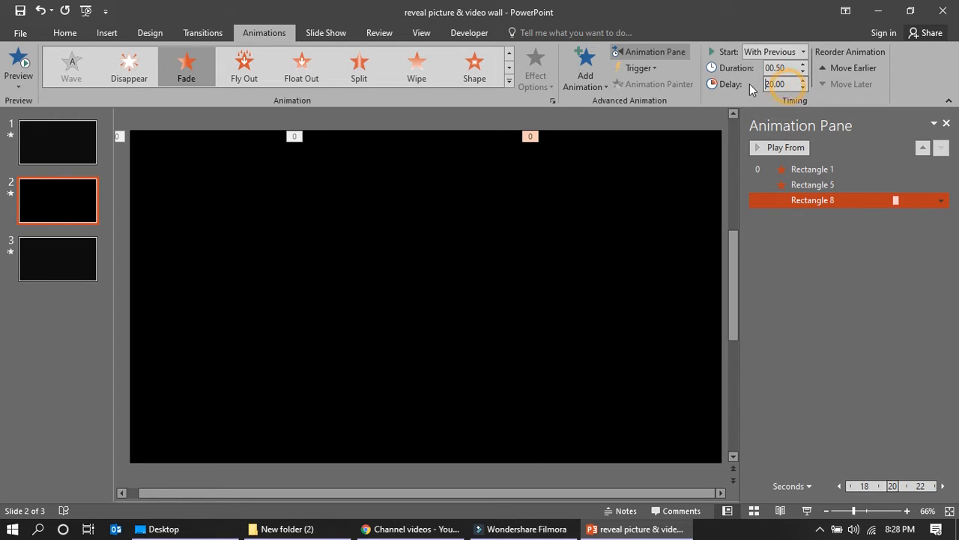
Set the delay of Rectangle 8's exit animation to 0.20 seconds.
{"action": "double_click", "coordinate": [789, 86]}
{"action": "type", "text": "0"}
{"action": "key", "text": "Return"}
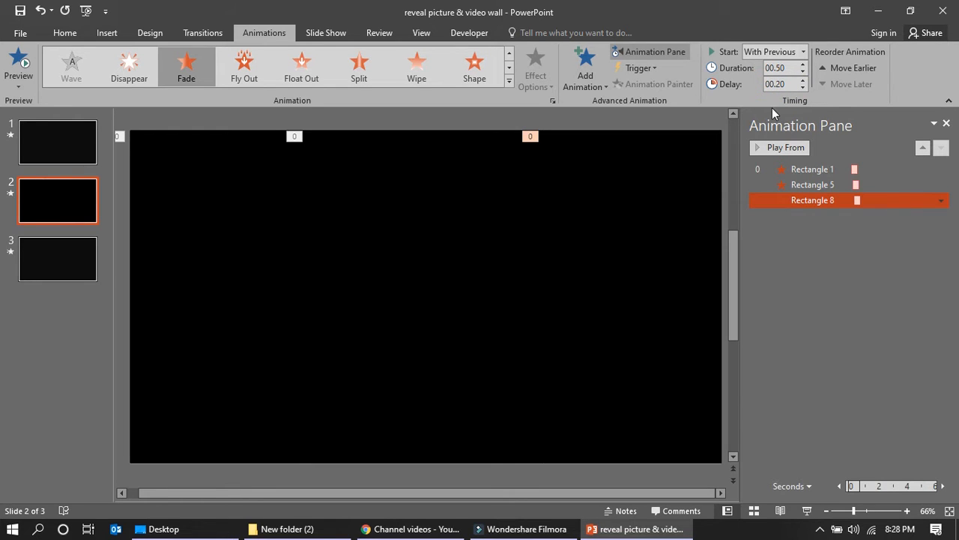
Apply the Fade exit animation to all six rectangles in the middle and lower rows, starting With Previous with a 0.20-second delay.
{"action": "left_click", "coordinate": [225, 282]}
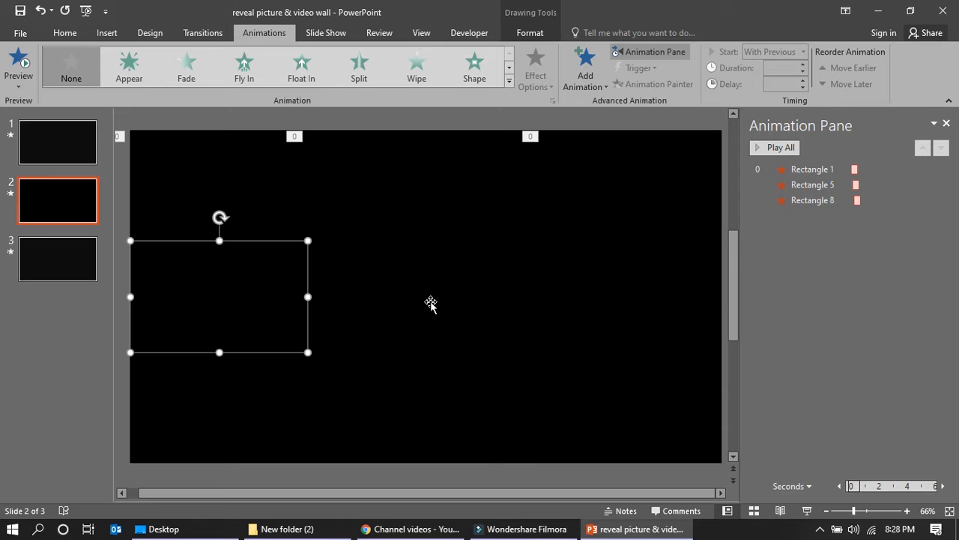
{"action": "left_click", "coordinate": [430, 301], "text": "shift"}
{"action": "left_click", "coordinate": [630, 305], "text": "shift"}
{"action": "left_click", "coordinate": [224, 387], "text": "shift"}
{"action": "left_click", "coordinate": [431, 407], "text": "shift"}
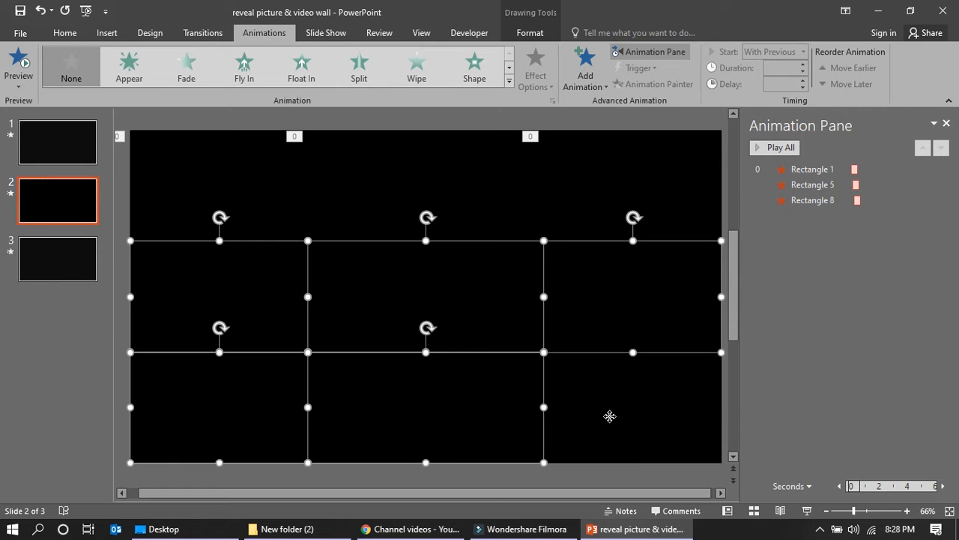
{"action": "left_click", "coordinate": [610, 415], "text": "shift"}
{"action": "left_click", "coordinate": [509, 80]}
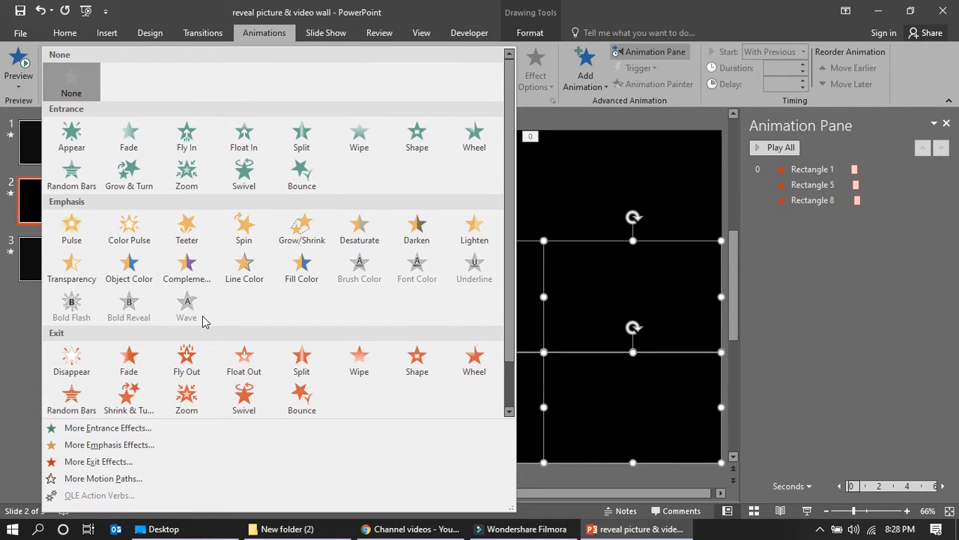
{"action": "left_click", "coordinate": [135, 364]}
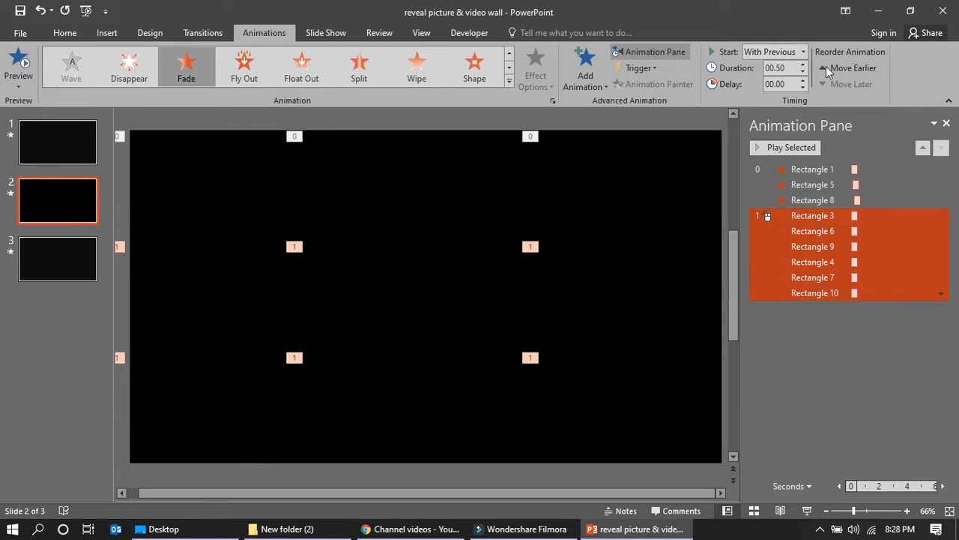
{"action": "left_click", "coordinate": [806, 54]}
{"action": "left_click", "coordinate": [794, 82]}
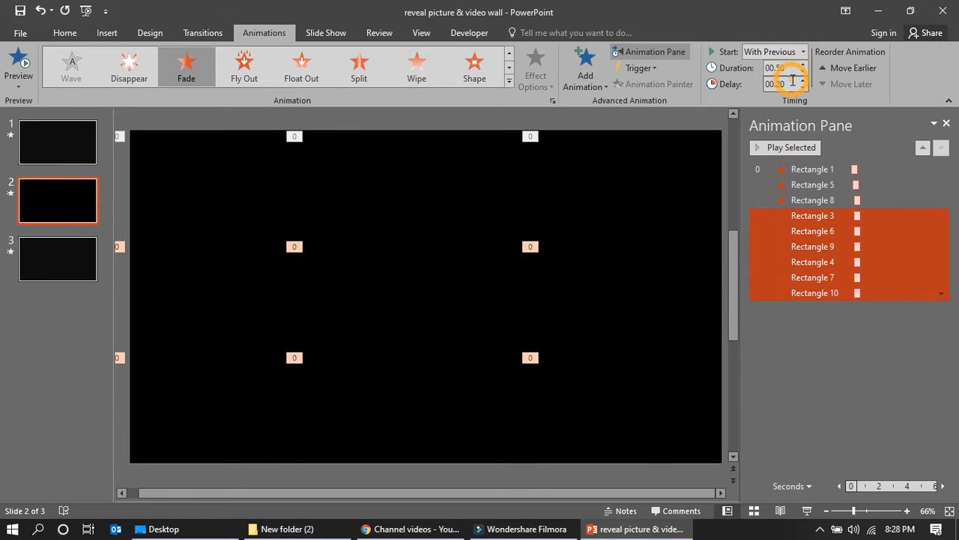
Lengthen the delay of Rectangle 3's animation and set the delay of Rectangle 6 to 0.40 seconds.
{"action": "left_click", "coordinate": [816, 217]}
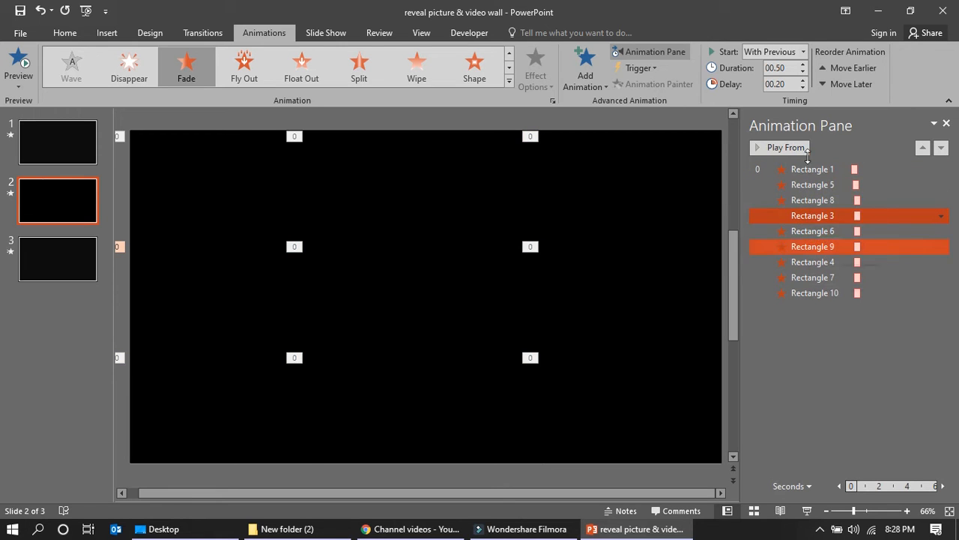
{"action": "left_click", "coordinate": [781, 85]}
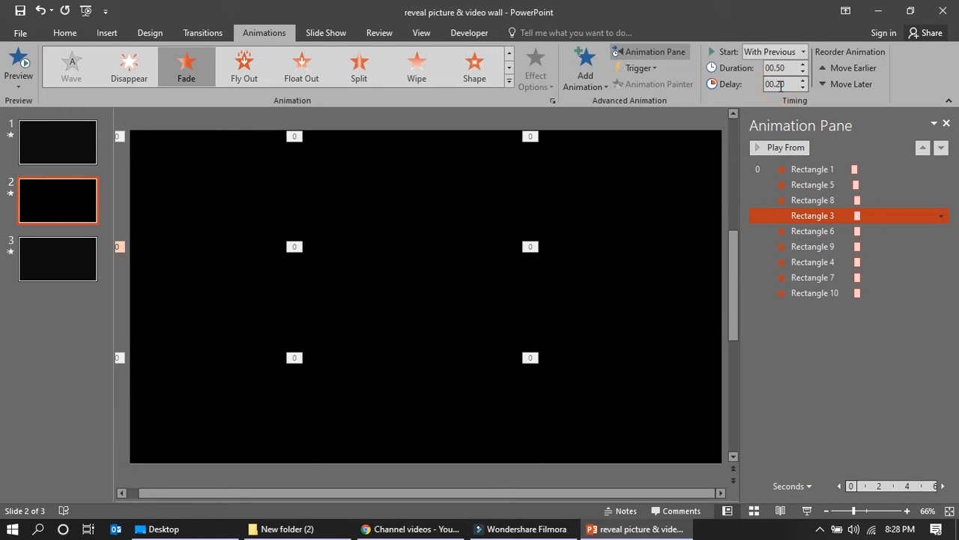
{"action": "left_click", "coordinate": [813, 231]}
{"action": "left_click", "coordinate": [783, 86]}
{"action": "left_click", "coordinate": [783, 85]}
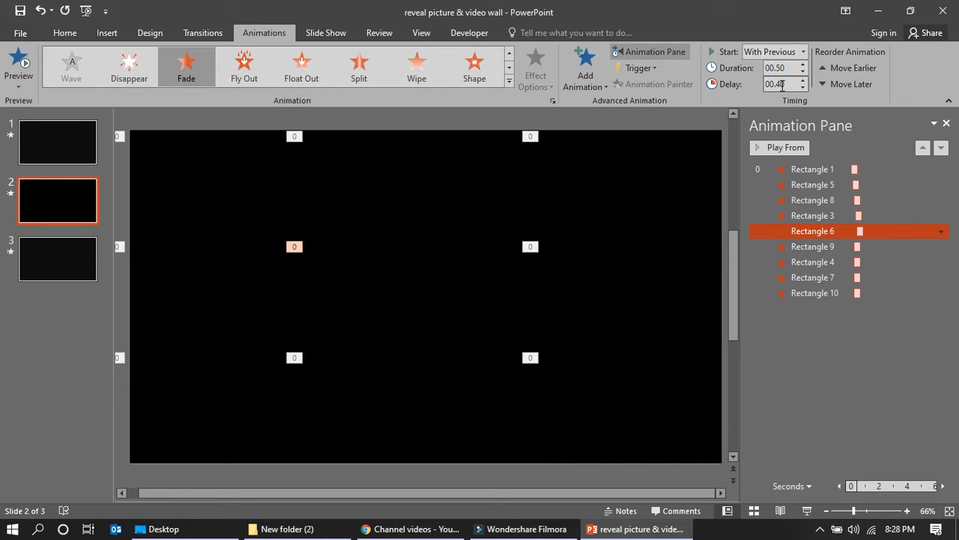
Lengthen the delay of Rectangle 9's animation and set the delay of Rectangle 4 to 0.60 seconds.
{"action": "left_click", "coordinate": [824, 247]}
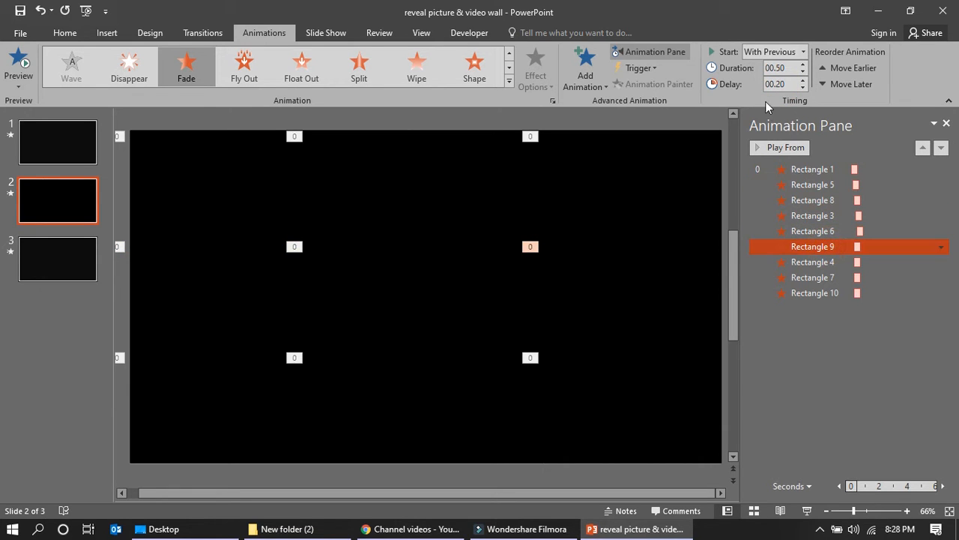
{"action": "left_click", "coordinate": [781, 71]}
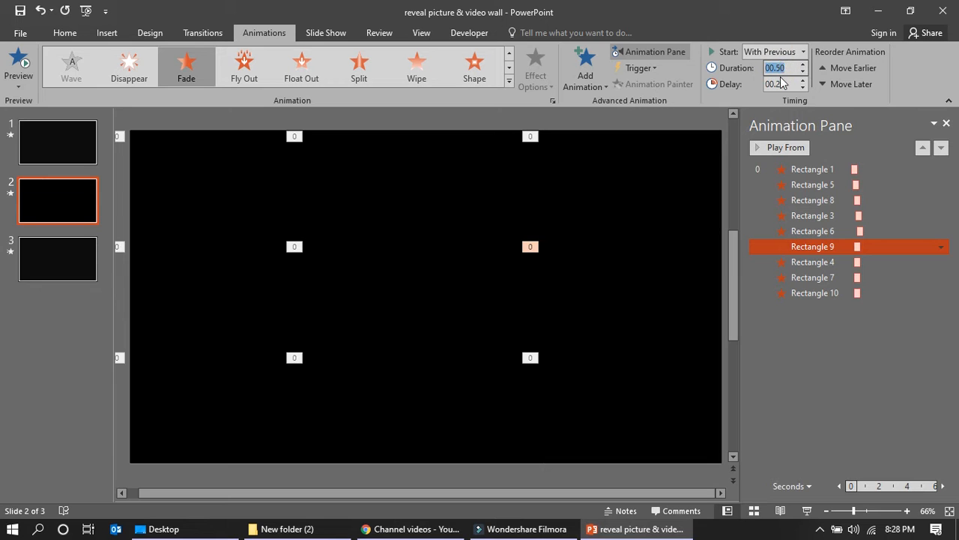
{"action": "left_click", "coordinate": [779, 85]}
{"action": "left_click", "coordinate": [781, 86]}
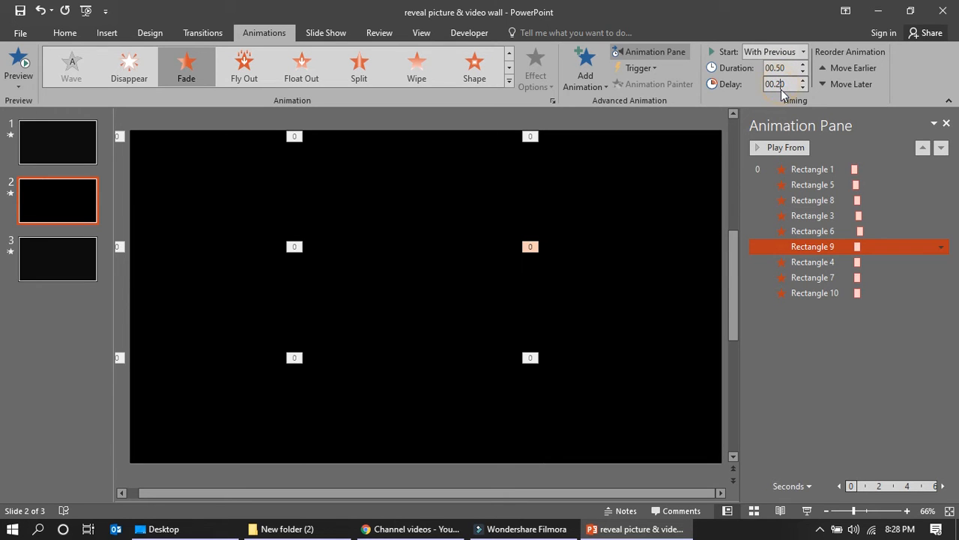
{"action": "left_click", "coordinate": [824, 262]}
{"action": "left_click", "coordinate": [783, 84]}
{"action": "left_click", "coordinate": [779, 86]}
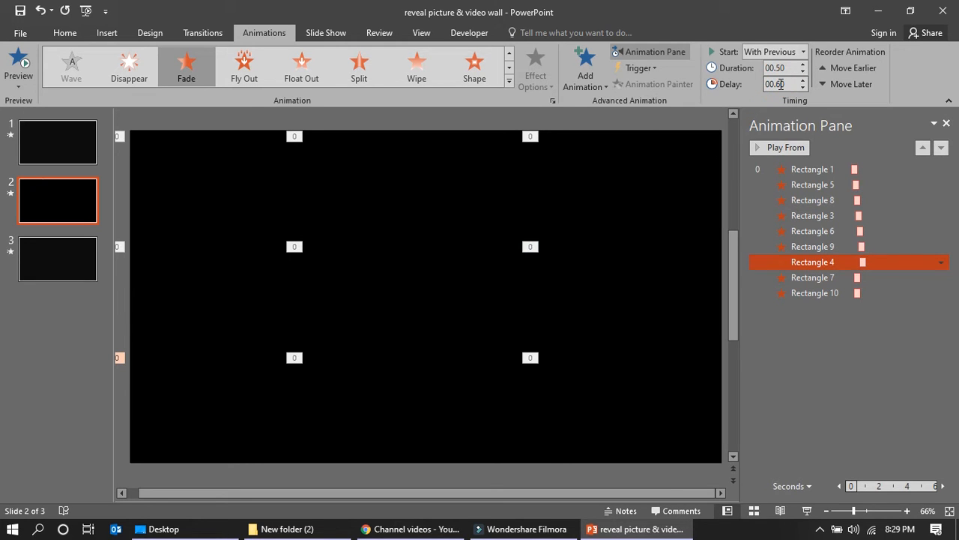
Set the animation delay of Rectangle 7 to 0.7 seconds and that of Rectangle 10 to 0.80 seconds.
{"action": "left_click", "coordinate": [853, 277]}
{"action": "double_click", "coordinate": [780, 84]}
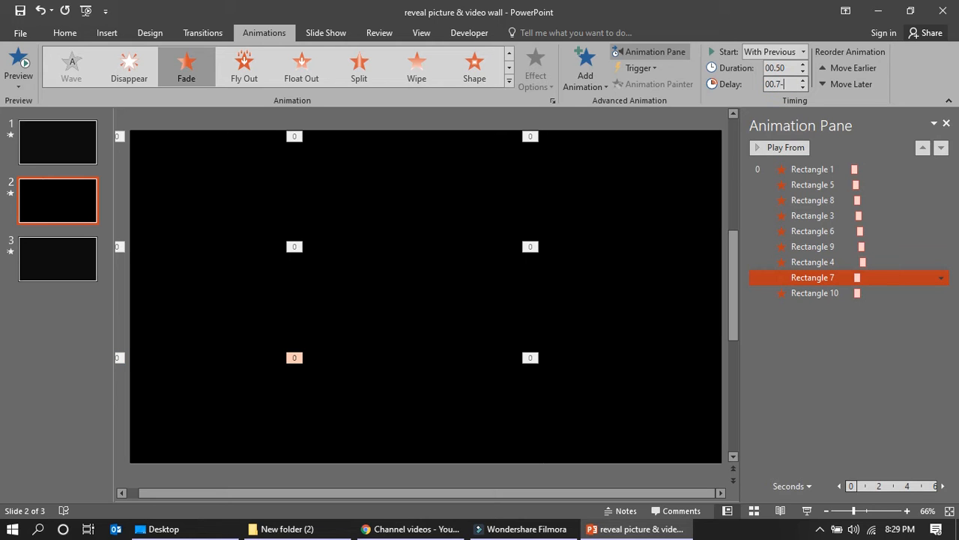
{"action": "left_click", "coordinate": [799, 292]}
{"action": "double_click", "coordinate": [785, 84]}
{"action": "left_click", "coordinate": [788, 84]}
{"action": "key", "text": "Return"}
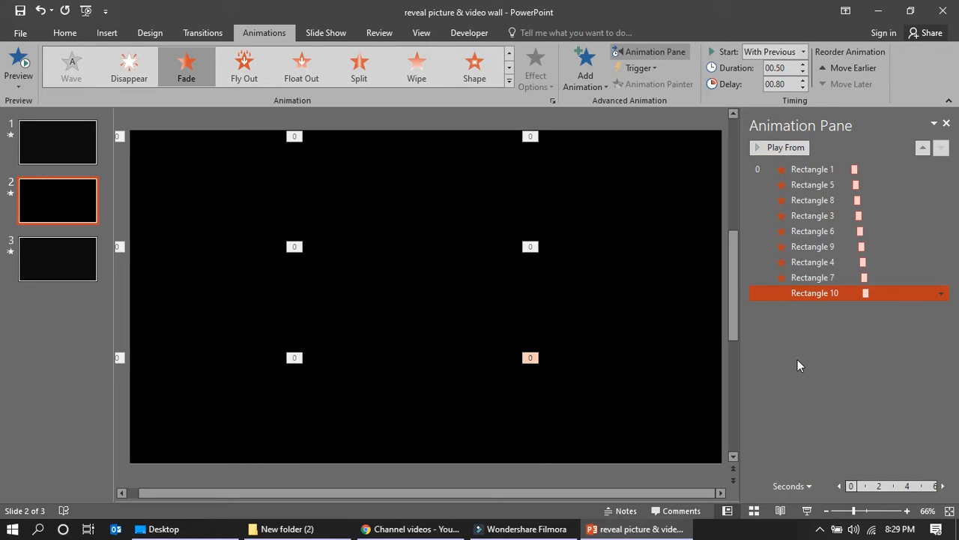
Play the current slide as a slide show to check the staggered reveal, and return to editing.
{"action": "left_click", "coordinate": [806, 512]}
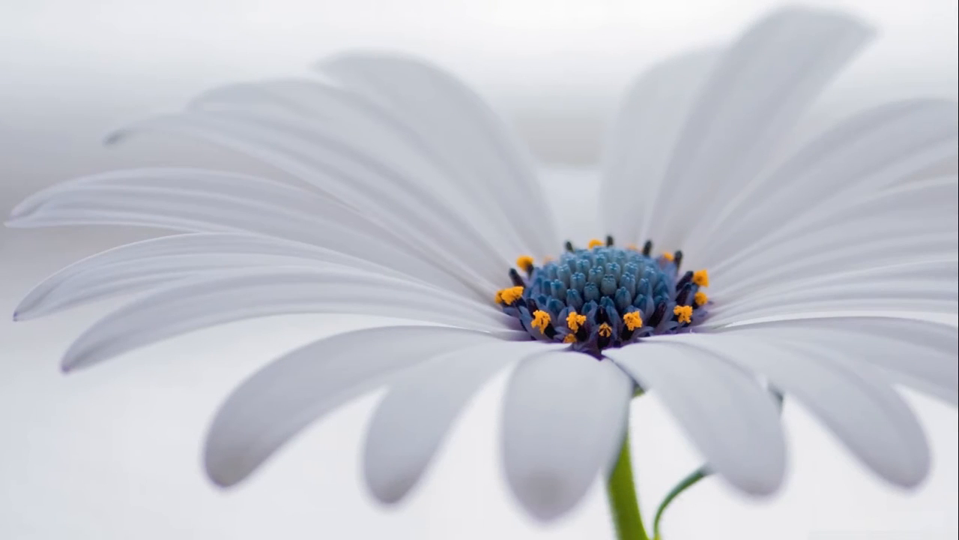
{"action": "key", "text": "Escape"}
Set the duration of all nine rectangle exit animations to 0.75 seconds.
{"action": "left_click", "coordinate": [809, 169]}
{"action": "left_click", "coordinate": [821, 293], "text": "shift"}
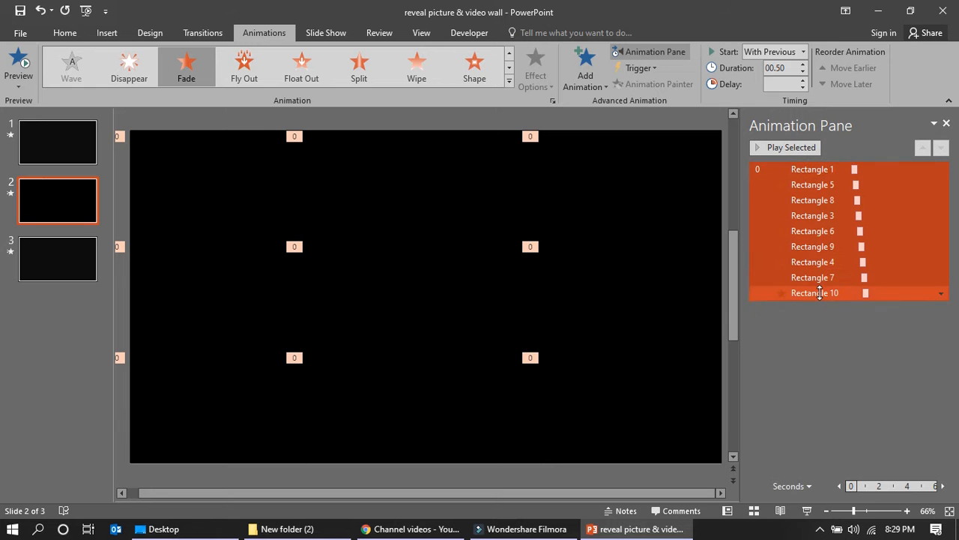
{"action": "left_click", "coordinate": [803, 65]}
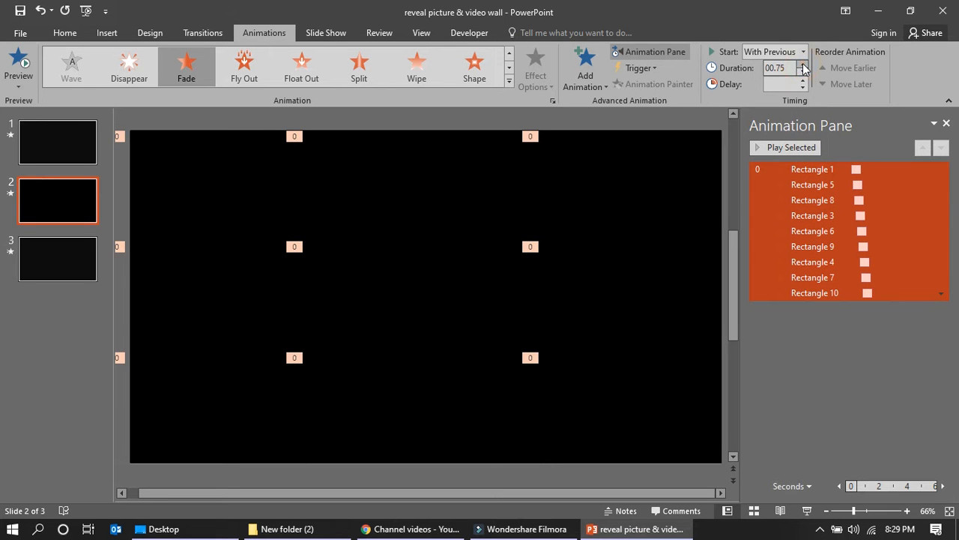
Play slide 2 as a slide show twice to check the rectangle reveal with the new durations, and return to editing.
{"action": "left_click", "coordinate": [810, 510]}
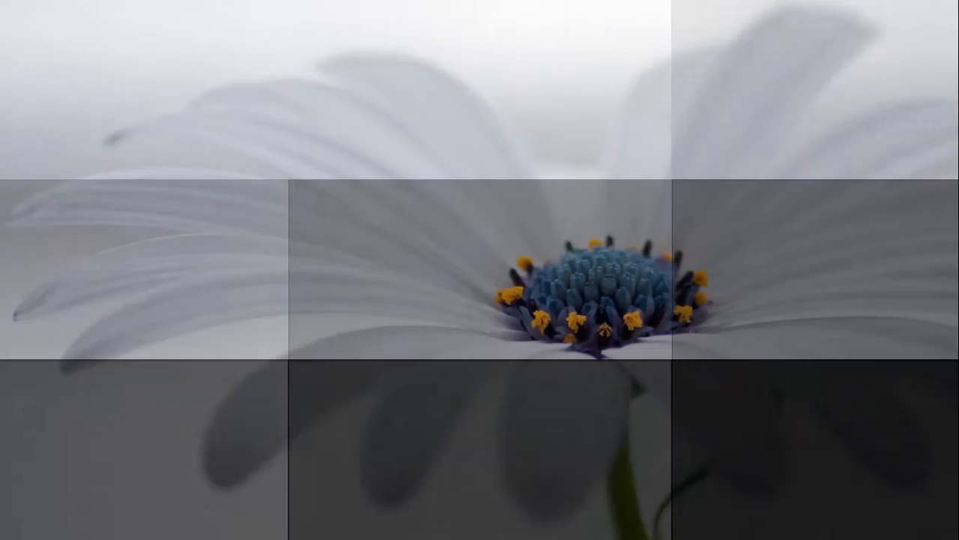
{"action": "key", "text": "Escape"}
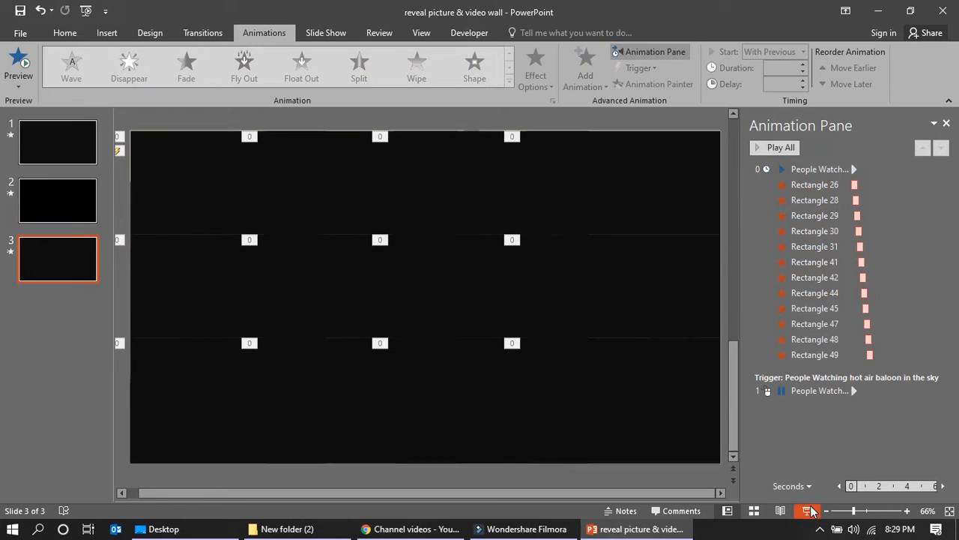
{"action": "left_click", "coordinate": [68, 126]}
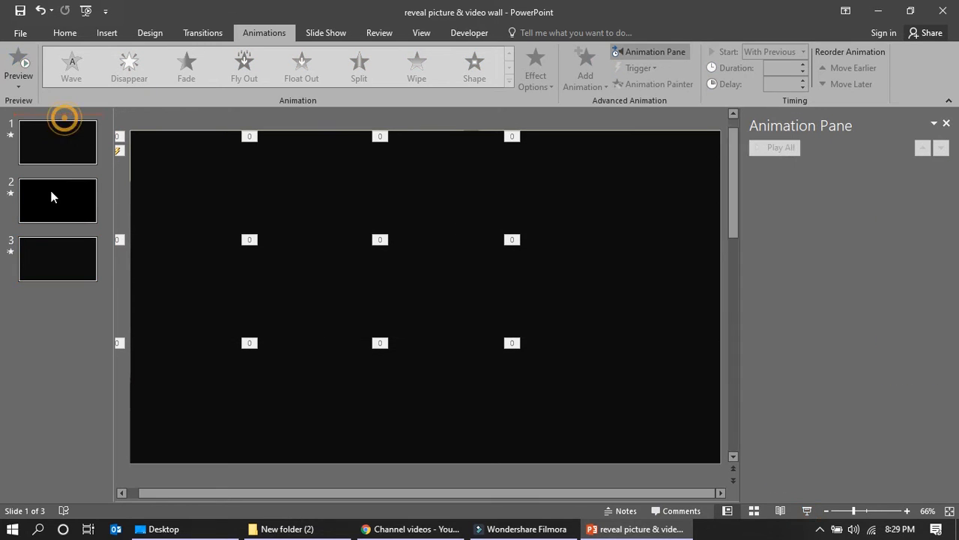
{"action": "left_click", "coordinate": [50, 194]}
{"action": "left_click", "coordinate": [807, 510]}
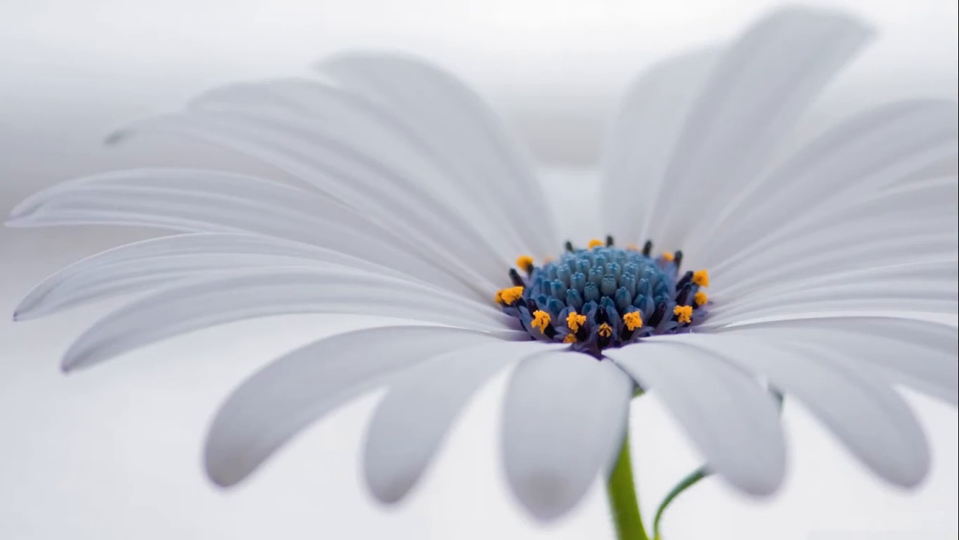
{"action": "key", "text": "Escape"}
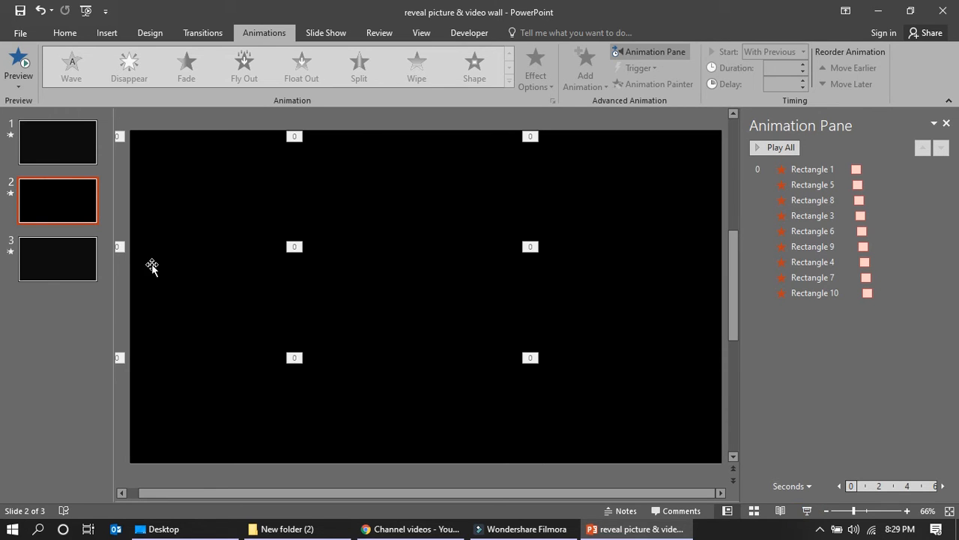
Add a blank slide after slide 3.
{"action": "left_click", "coordinate": [59, 144]}
{"action": "left_click", "coordinate": [62, 208]}
{"action": "left_click", "coordinate": [87, 266]}
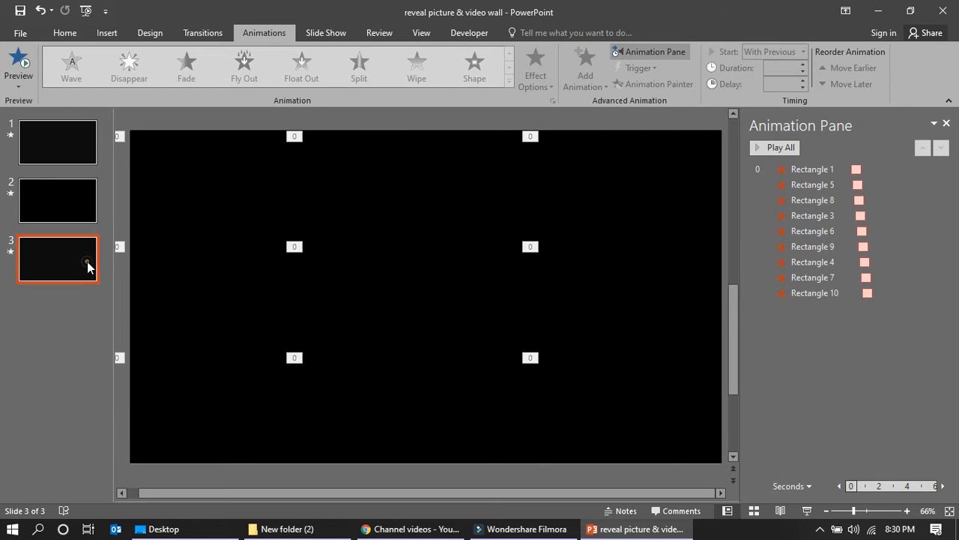
{"action": "left_click", "coordinate": [71, 302]}
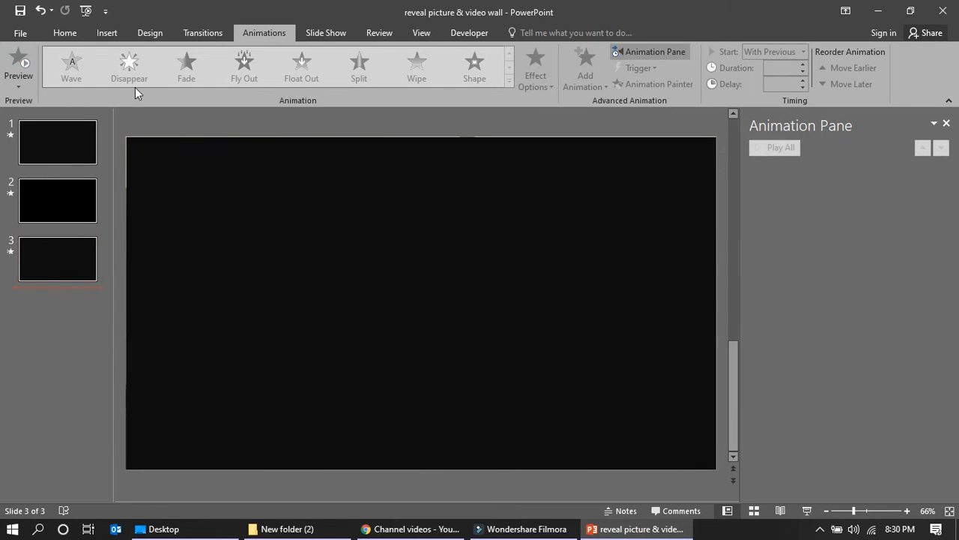
{"action": "left_click", "coordinate": [106, 32]}
{"action": "left_click", "coordinate": [54, 277]}
{"action": "left_click", "coordinate": [65, 32]}
{"action": "left_click", "coordinate": [126, 79]}
{"action": "left_click", "coordinate": [149, 129]}
Insert the video file "People Watching hot air baloon in the sky" from the images folder on slide 4.
{"action": "left_click", "coordinate": [106, 34]}
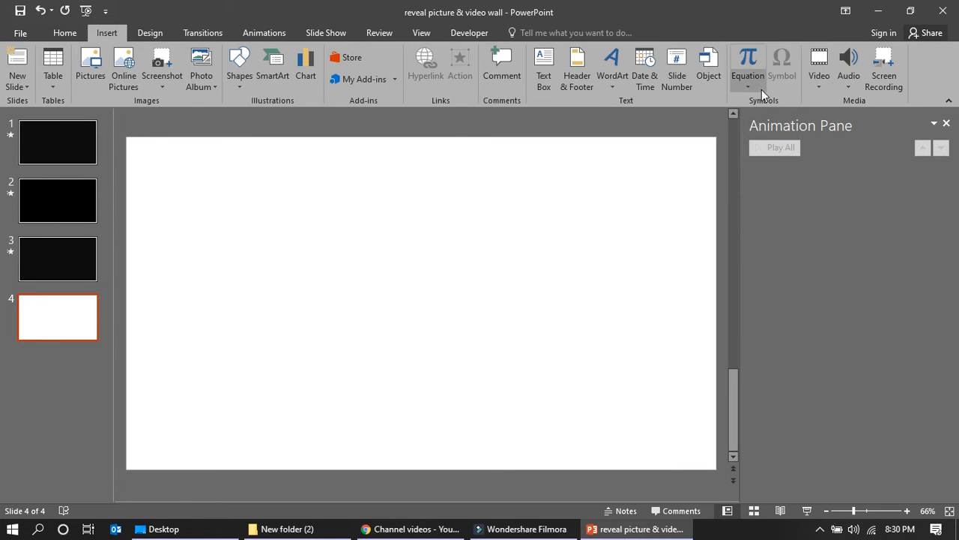
{"action": "left_click", "coordinate": [812, 85]}
{"action": "left_click", "coordinate": [821, 119]}
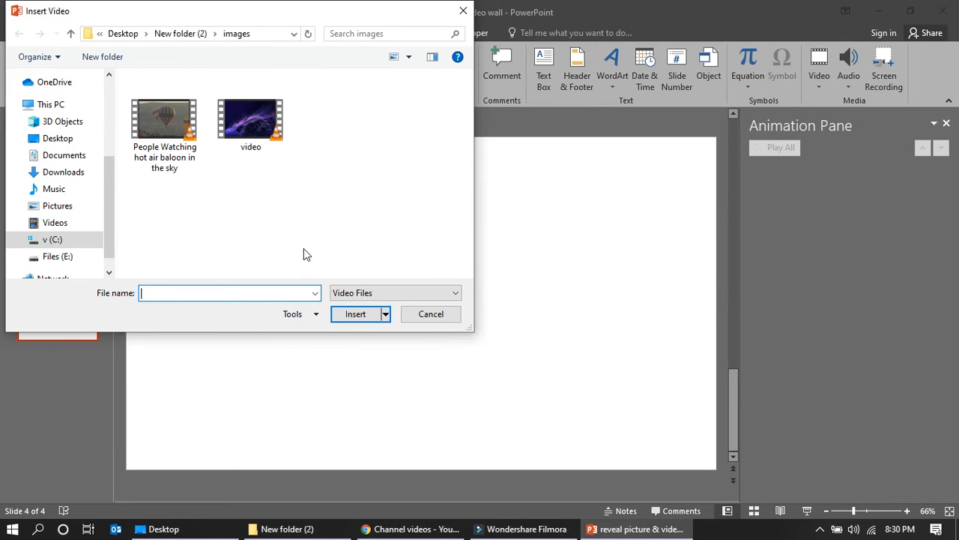
{"action": "double_click", "coordinate": [176, 136]}
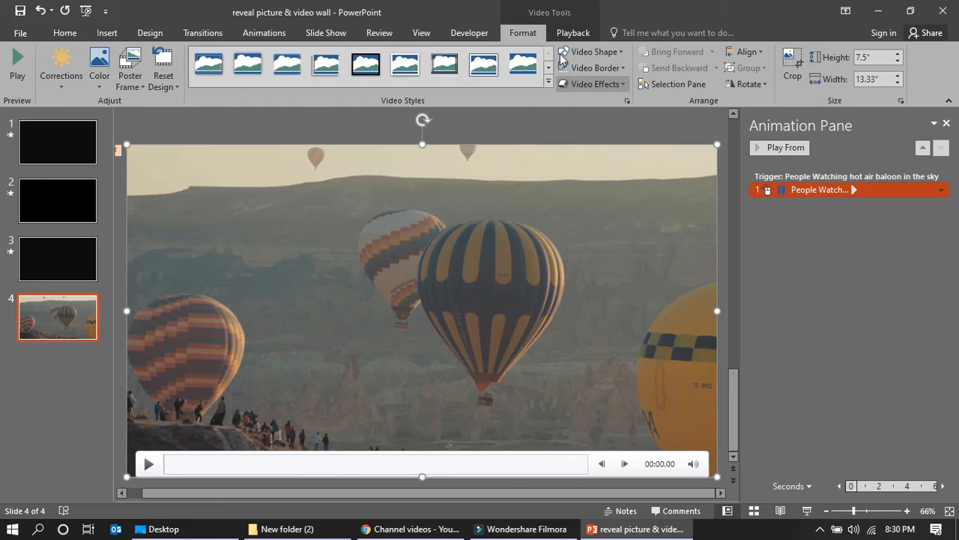
Set the balloon video to start automatically and close the Animation Pane.
{"action": "left_click", "coordinate": [573, 32]}
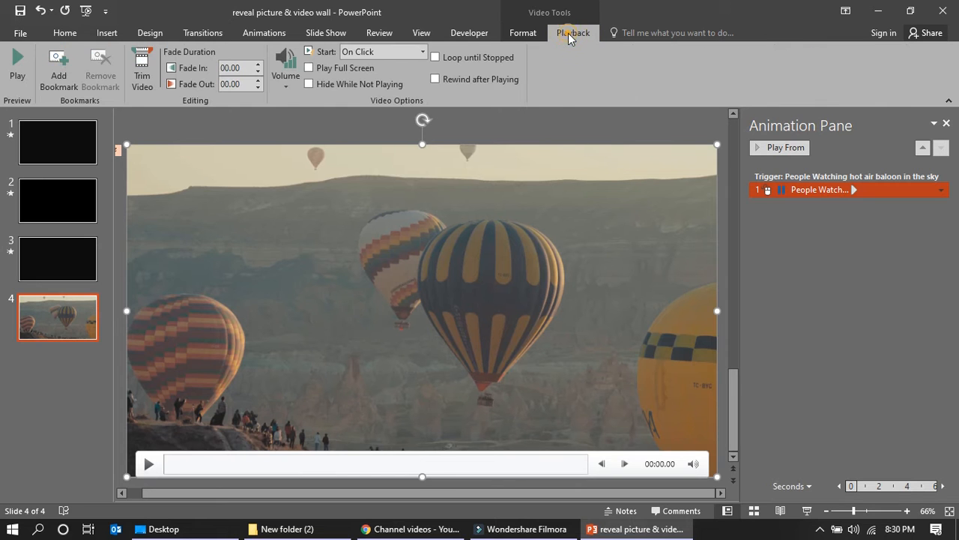
{"action": "left_click", "coordinate": [421, 52]}
{"action": "left_click", "coordinate": [369, 69]}
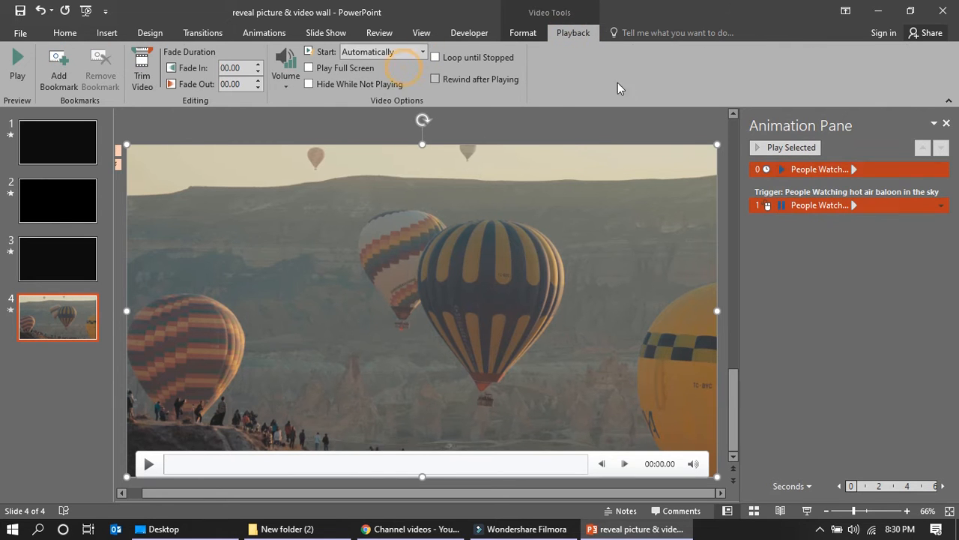
{"action": "left_click", "coordinate": [947, 124]}
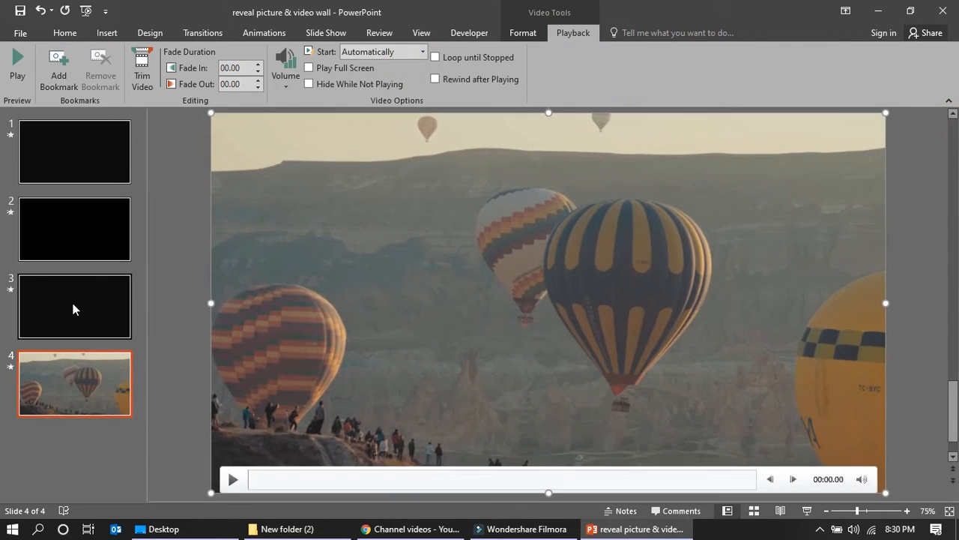
Copy all nine black rectangles from slide 2 and paste them over the video on slide 4.
{"action": "left_click", "coordinate": [71, 300]}
{"action": "left_click", "coordinate": [117, 221]}
{"action": "left_click", "coordinate": [302, 161]}
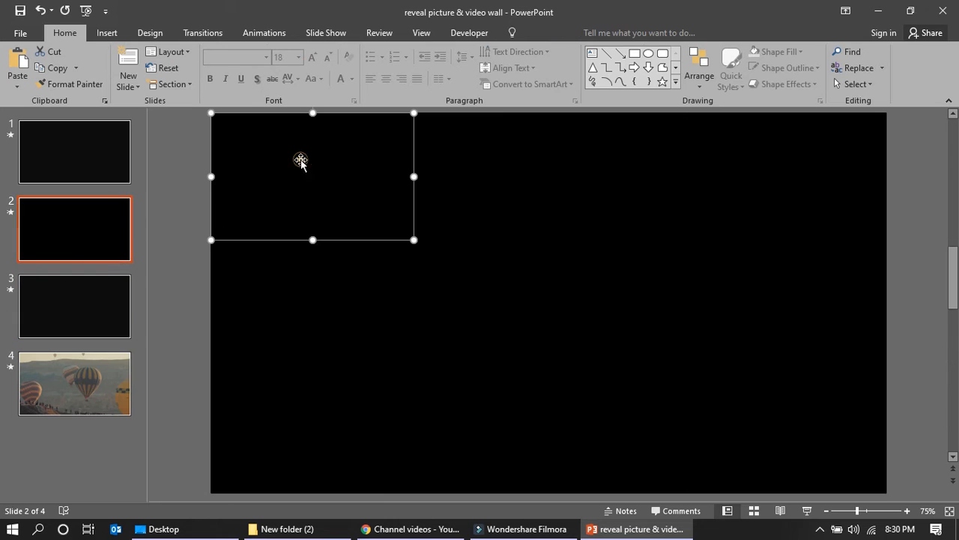
{"action": "left_click", "coordinate": [569, 195], "text": "shift"}
{"action": "left_click", "coordinate": [777, 195], "text": "shift"}
{"action": "left_click", "coordinate": [349, 305], "text": "shift"}
{"action": "left_click", "coordinate": [492, 305], "text": "shift"}
{"action": "left_click", "coordinate": [753, 321], "text": "shift"}
{"action": "left_click", "coordinate": [272, 460], "text": "shift"}
{"action": "left_click", "coordinate": [522, 440], "text": "shift"}
{"action": "left_click", "coordinate": [747, 443], "text": "shift"}
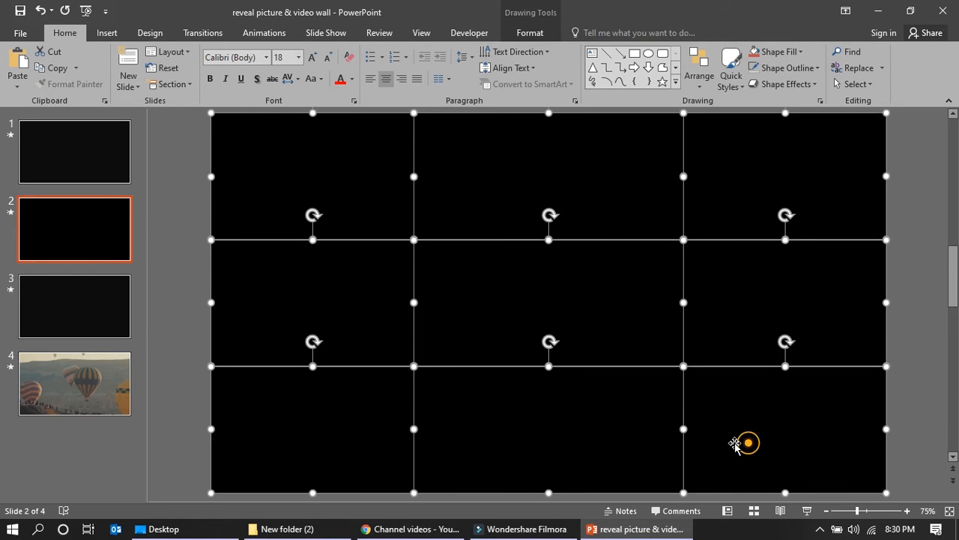
{"action": "left_click", "coordinate": [63, 393]}
{"action": "key", "text": "ctrl+v"}
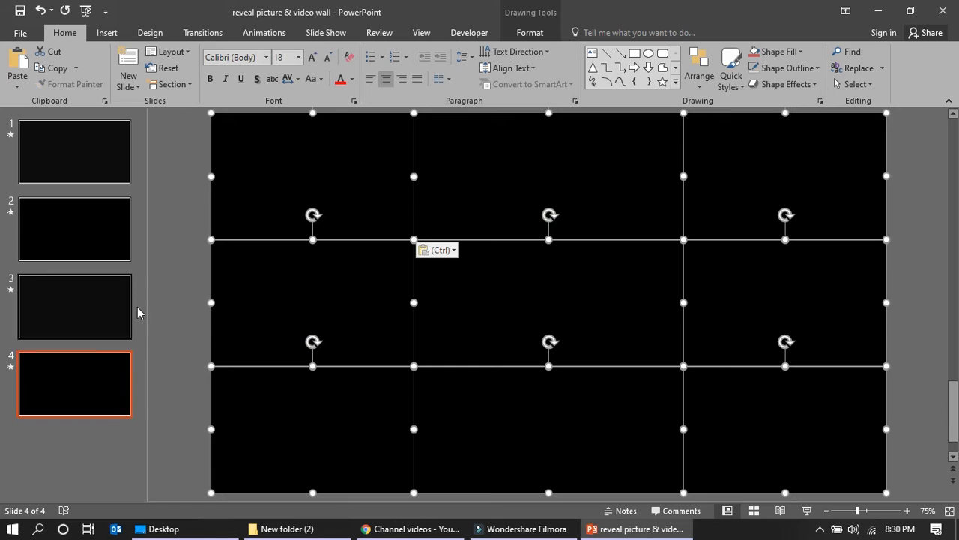
Widen the three rectangles of the left column on slide 4 slightly toward the slide's centre.
{"action": "left_click", "coordinate": [255, 36]}
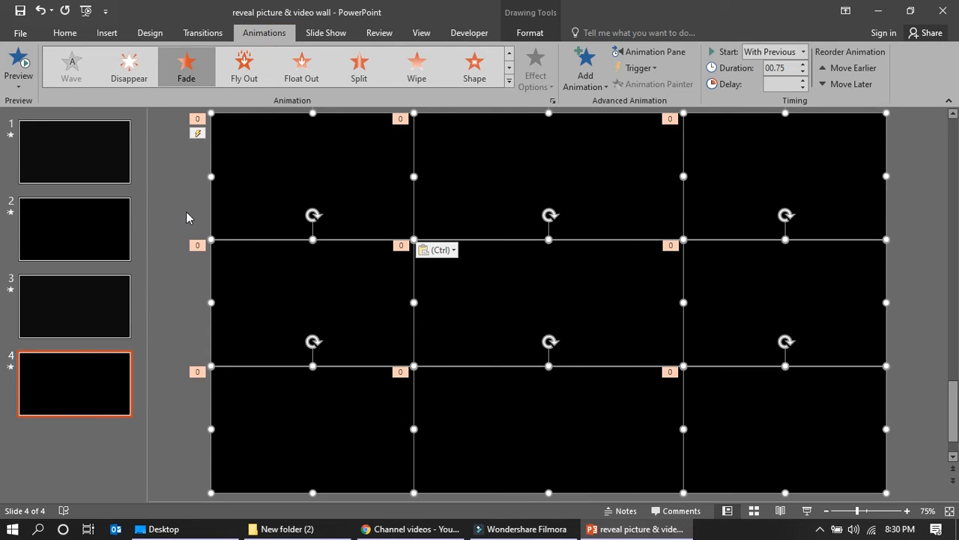
{"action": "left_click", "coordinate": [310, 182]}
{"action": "left_click_drag", "start_coordinate": [414, 176], "coordinate": [428, 178]}
{"action": "key", "text": "ctrl+z"}
{"action": "left_click", "coordinate": [349, 275], "text": "shift"}
{"action": "left_click", "coordinate": [349, 419], "text": "shift"}
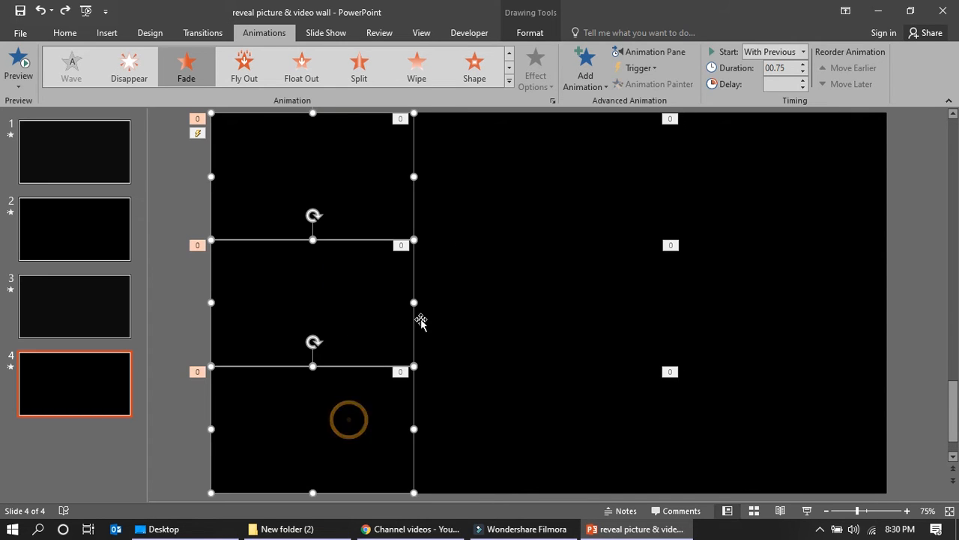
{"action": "left_click_drag", "start_coordinate": [414, 302], "coordinate": [440, 302]}
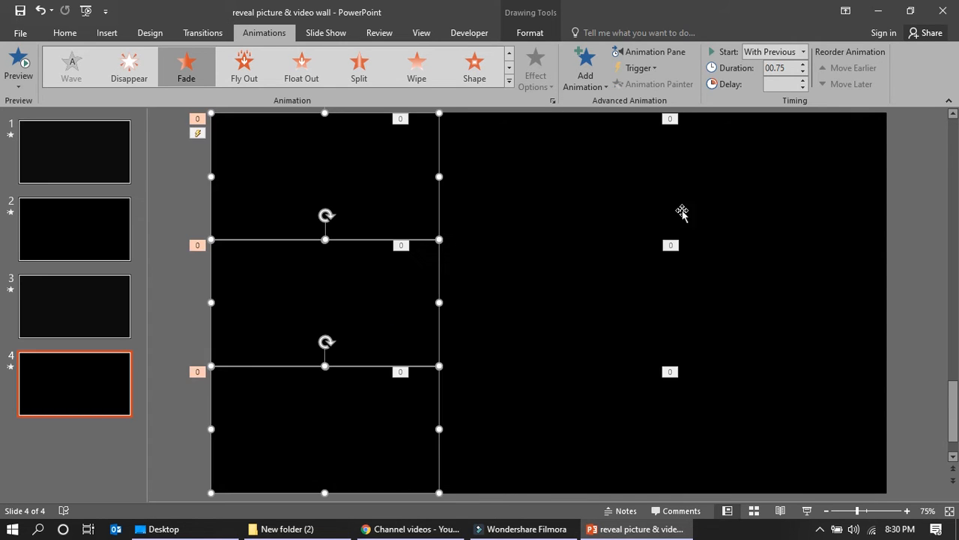
Widen the three rectangles of the right column on slide 4 slightly toward the slide's centre and deselect them.
{"action": "left_click", "coordinate": [726, 180]}
{"action": "left_click", "coordinate": [741, 274], "text": "shift"}
{"action": "left_click", "coordinate": [758, 400], "text": "shift"}
{"action": "left_click_drag", "start_coordinate": [683, 177], "coordinate": [671, 177]}
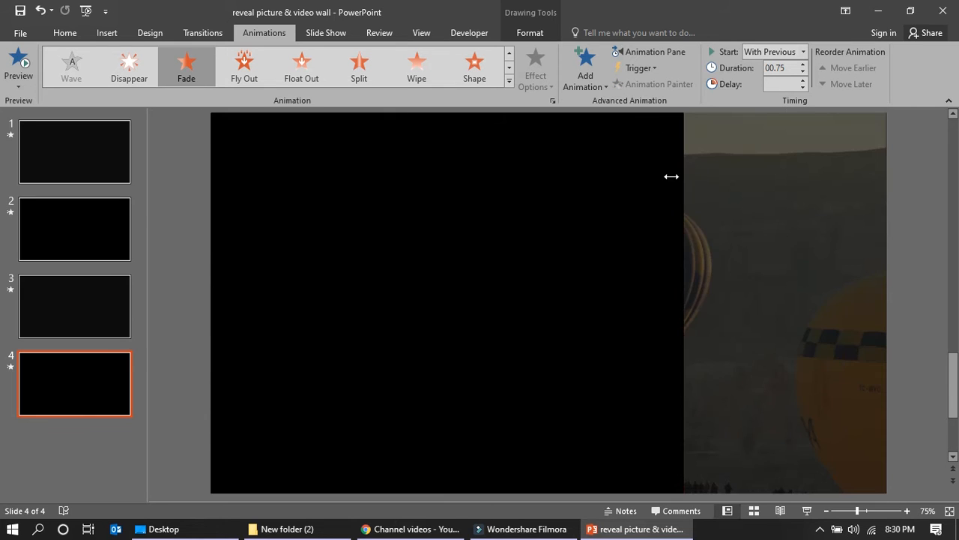
{"action": "left_click", "coordinate": [182, 180]}
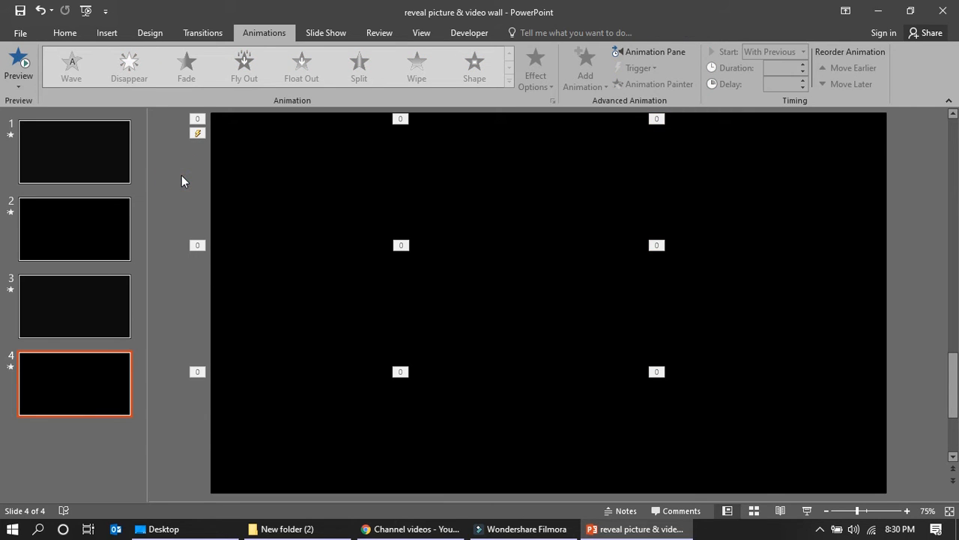